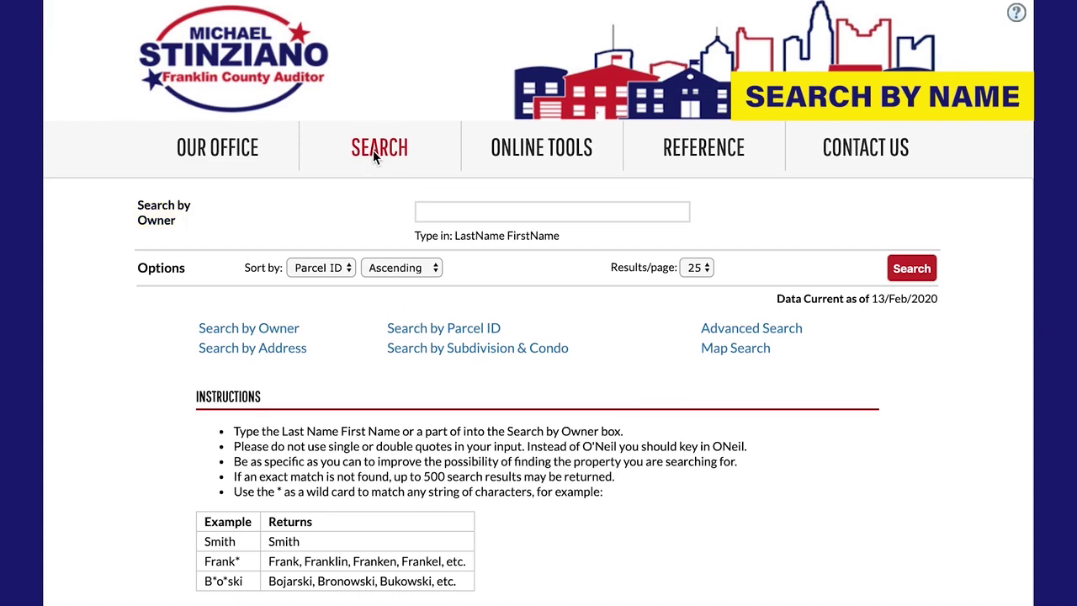
# Step: Search parcels by owner name SMITH, returning 3363 matching results
pyautogui.moveTo(375, 151)
pyautogui.click(443, 213)
pyautogui.write('SMITH')
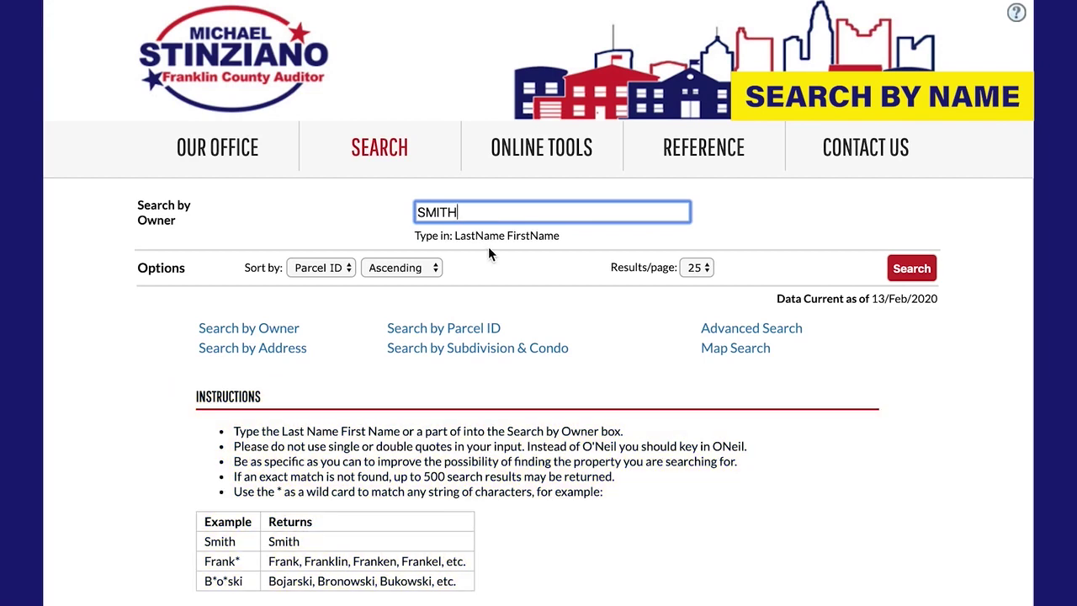
pyautogui.click(912, 269)
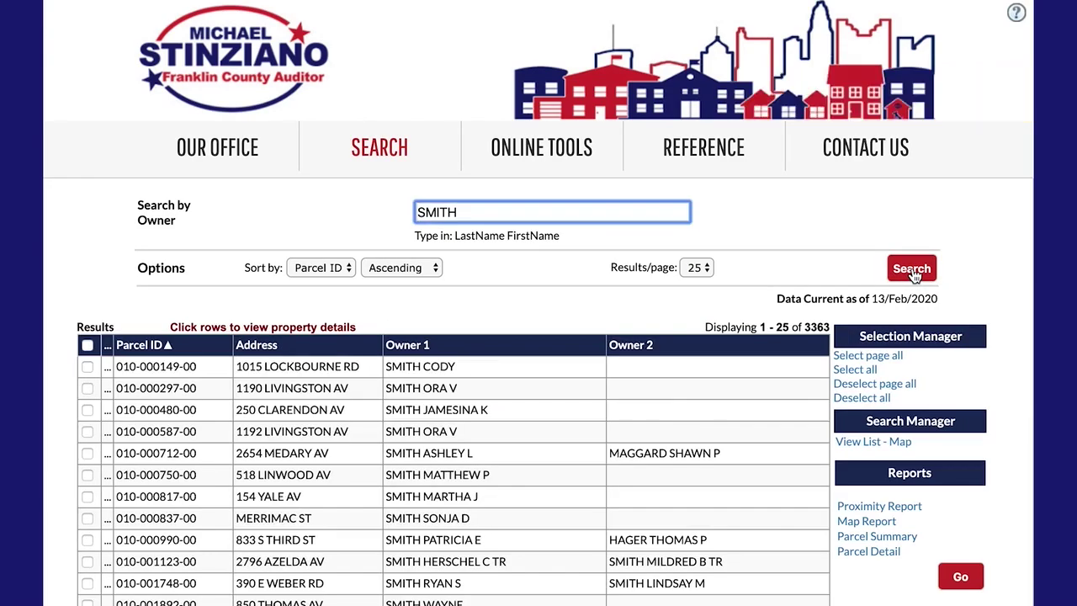
pyautogui.scroll(-3, 892, 362)
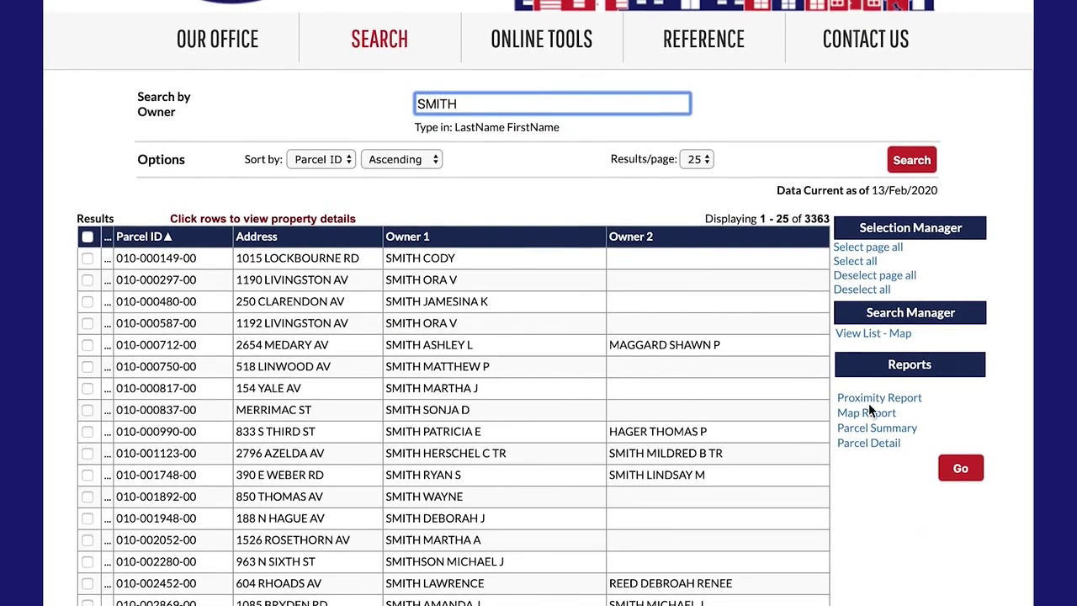
pyautogui.scroll(3, 878, 438)
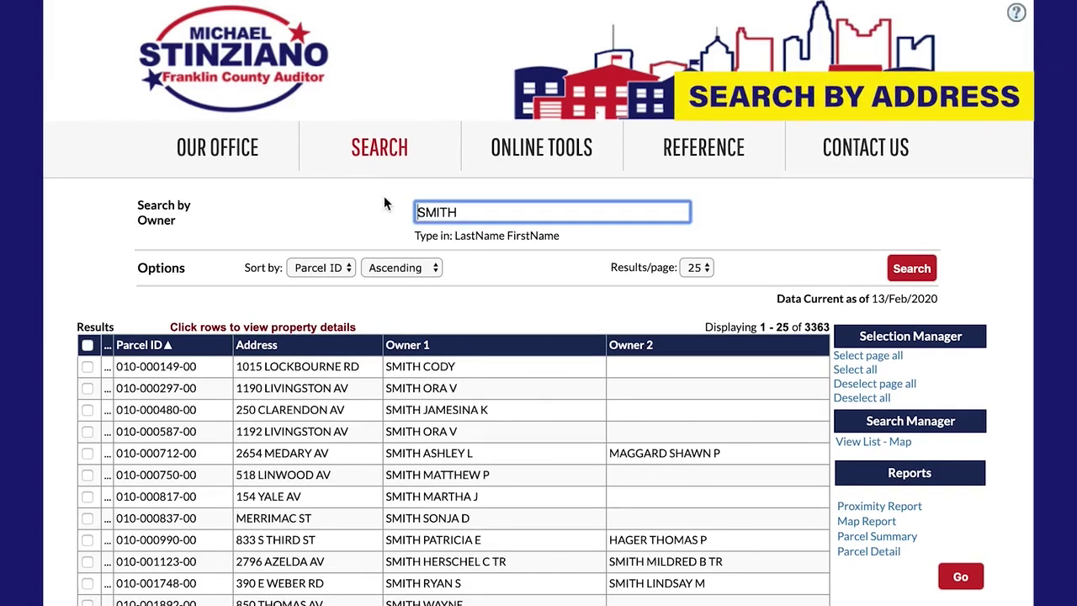
# Step: Run an address search for parcels on streets named METRO
pyautogui.click(342, 244)
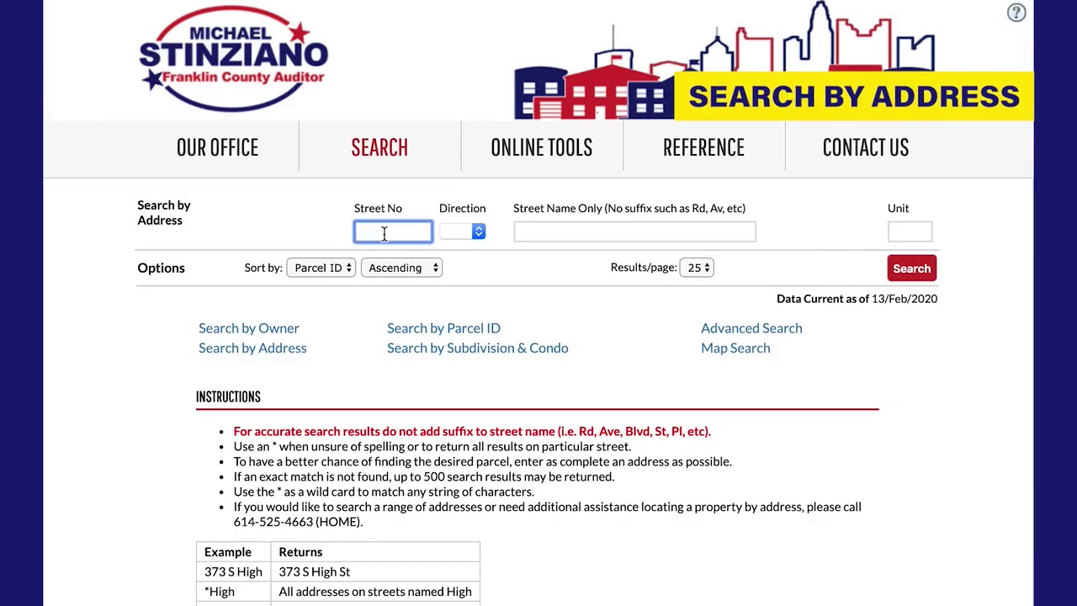
pyautogui.click(531, 233)
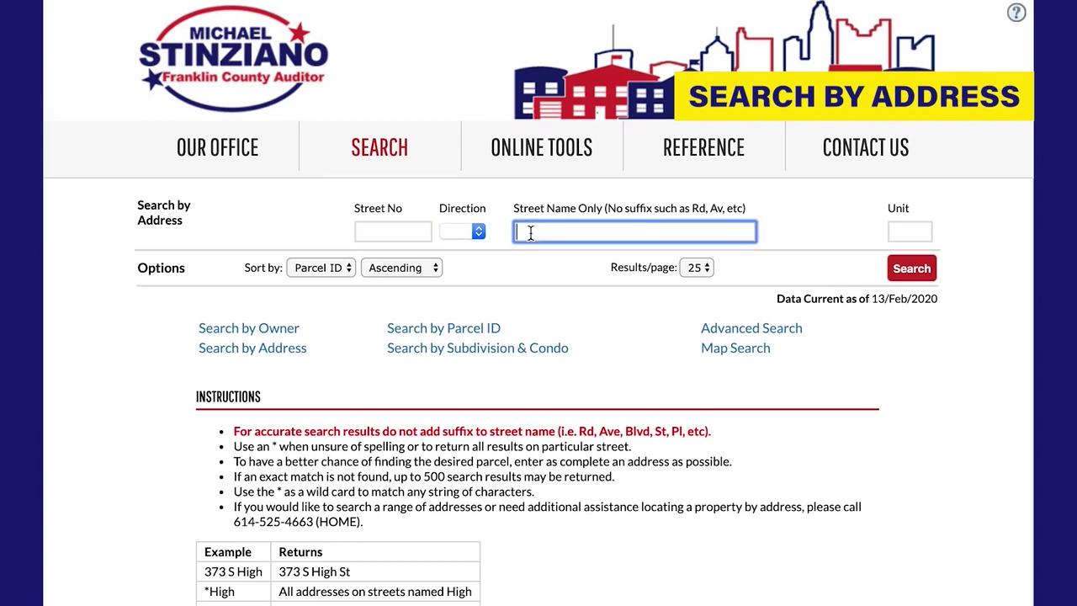
pyautogui.write('Metro')
pyautogui.click(916, 269)
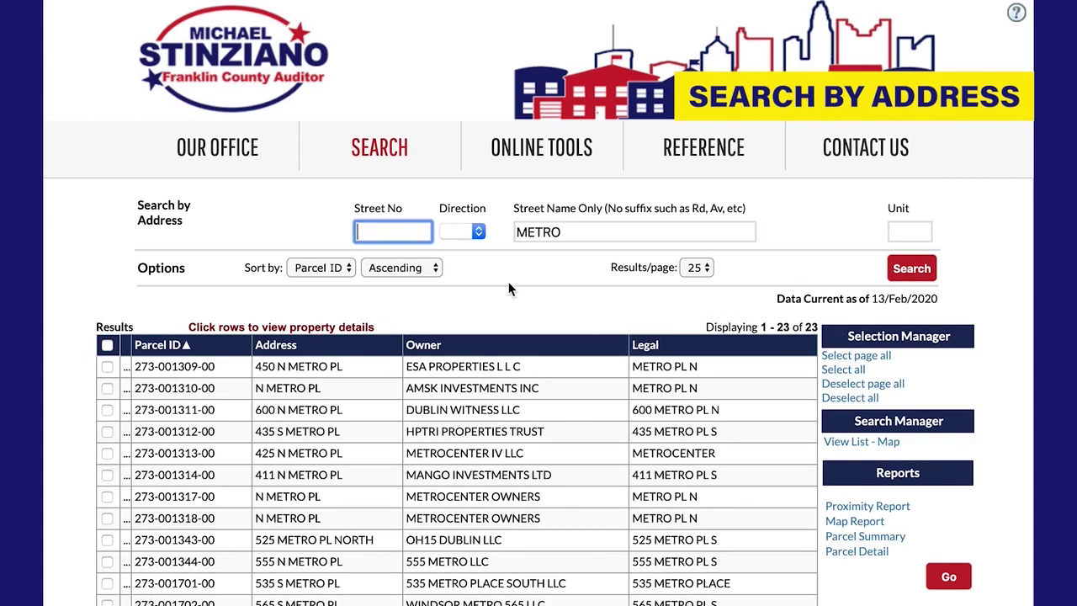
# Step: Narrow the results to direction N, then search street number 555 N METRO
pyautogui.click(480, 233)
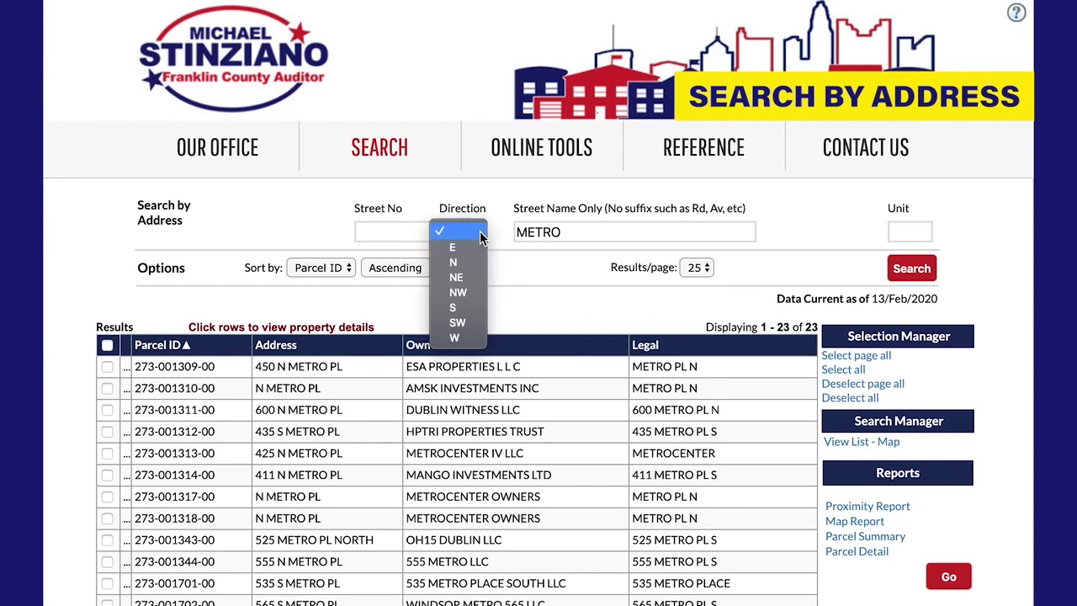
pyautogui.click(474, 268)
pyautogui.click(911, 271)
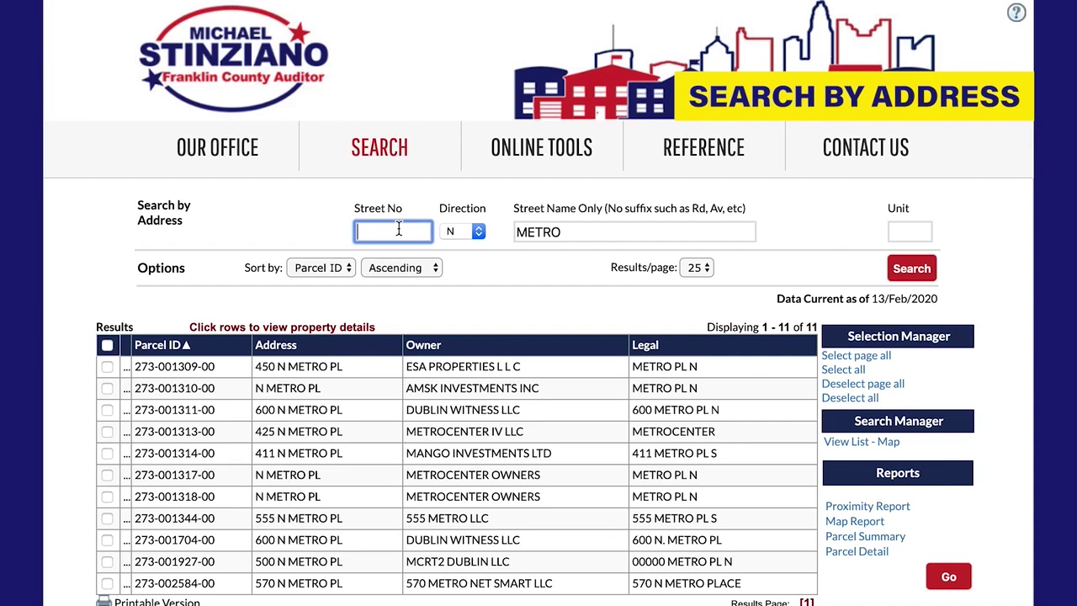
pyautogui.write('555')
pyautogui.click(909, 275)
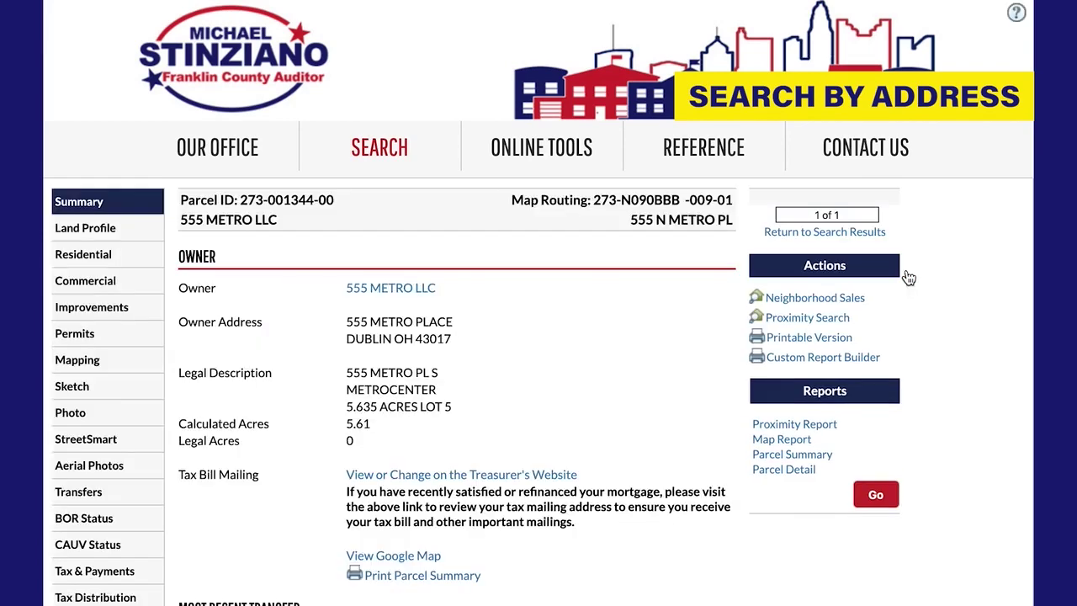
# Step: Scroll through the 555 N METRO PL parcel summary
pyautogui.scroll(-5, 811, 387)
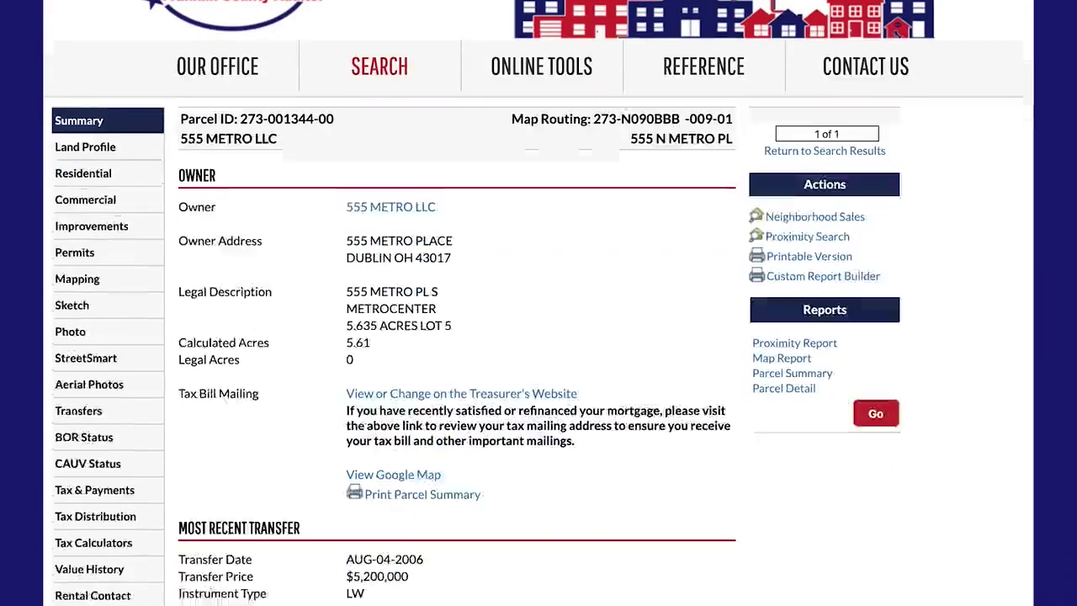
pyautogui.scroll(-2, 811, 387)
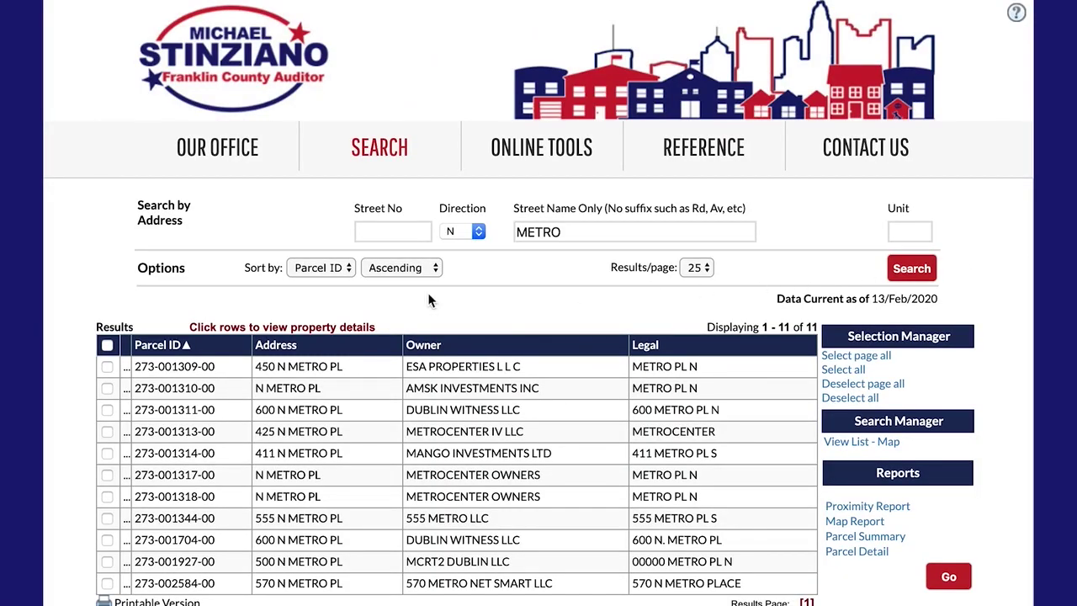
pyautogui.click(188, 348)
pyautogui.click(316, 350)
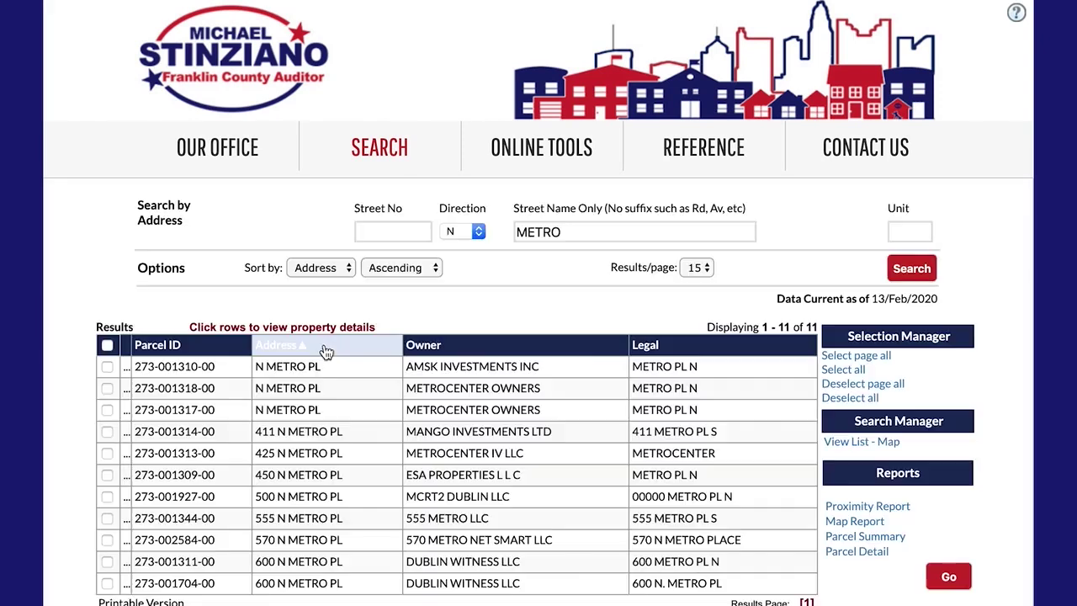
pyautogui.click(449, 349)
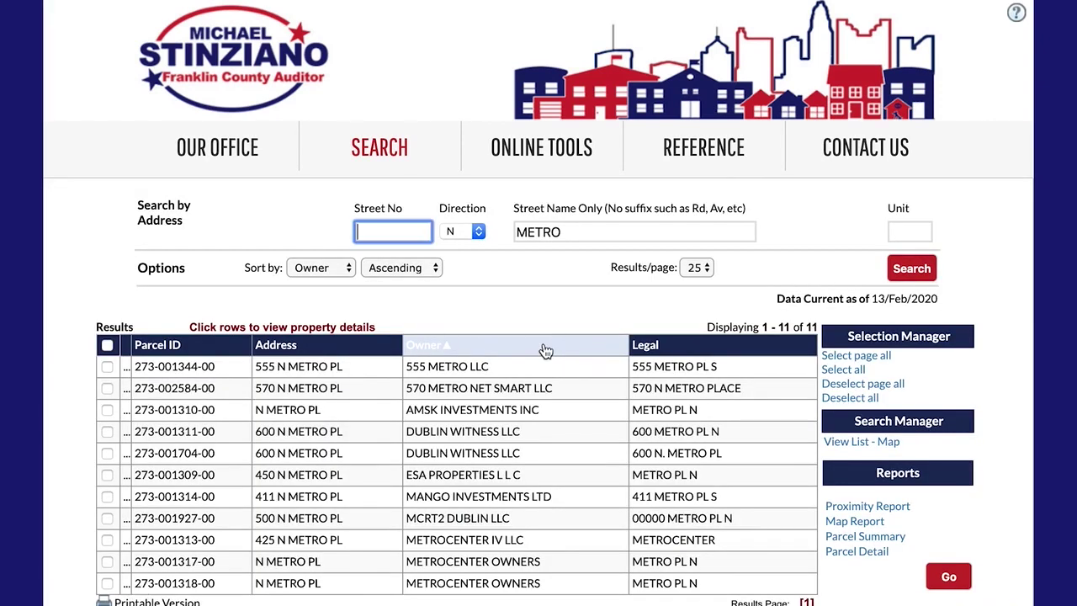
pyautogui.click(656, 351)
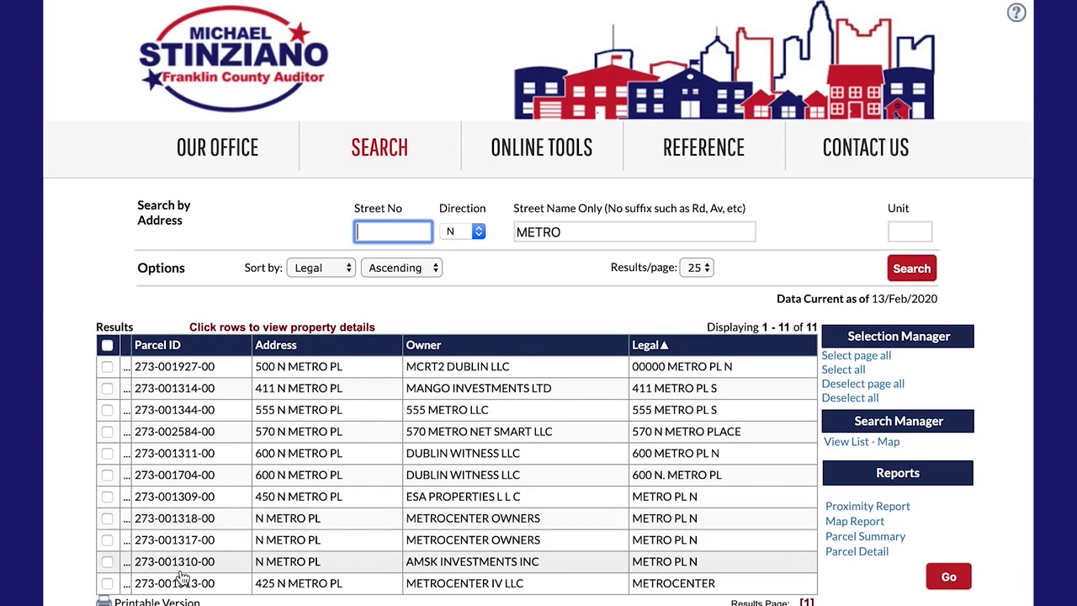
pyautogui.click(212, 372)
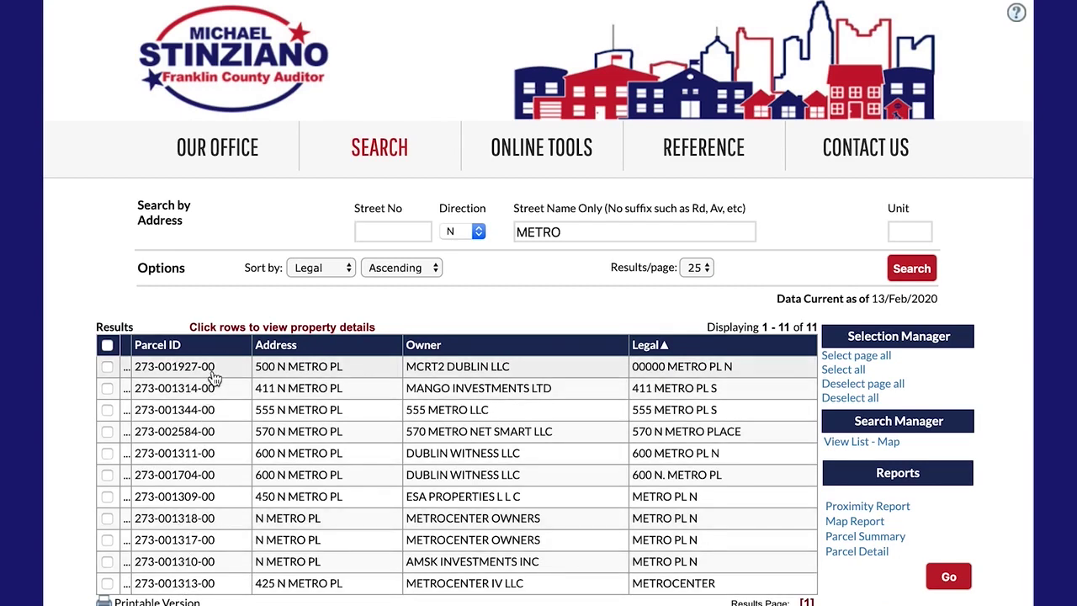
pyautogui.click(888, 215)
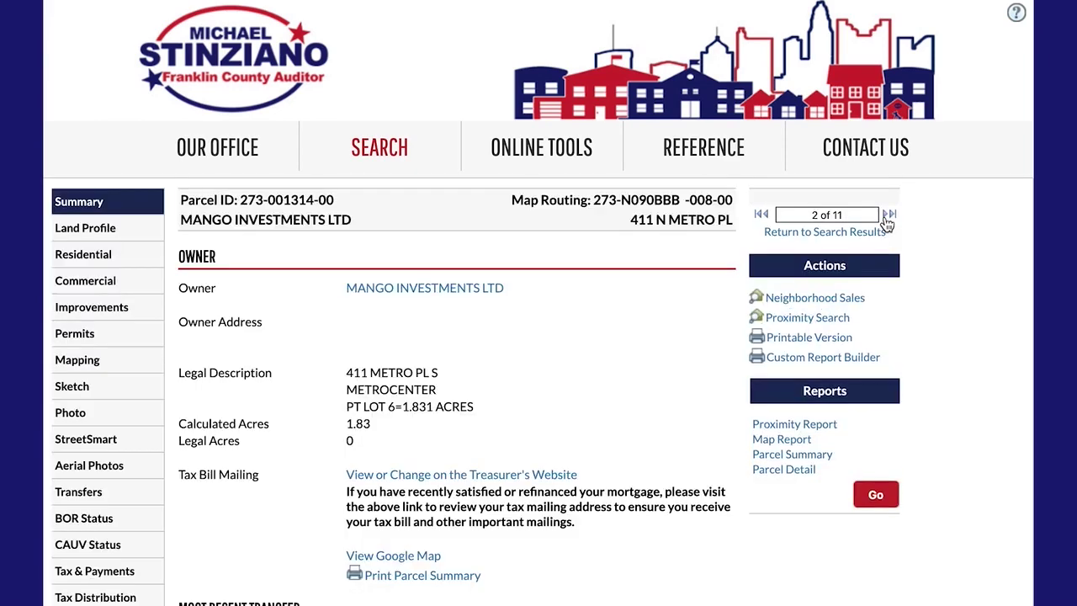
# Step: Step through parcel records three and four, then return to the results list
pyautogui.click(888, 216)
pyautogui.click(888, 216)
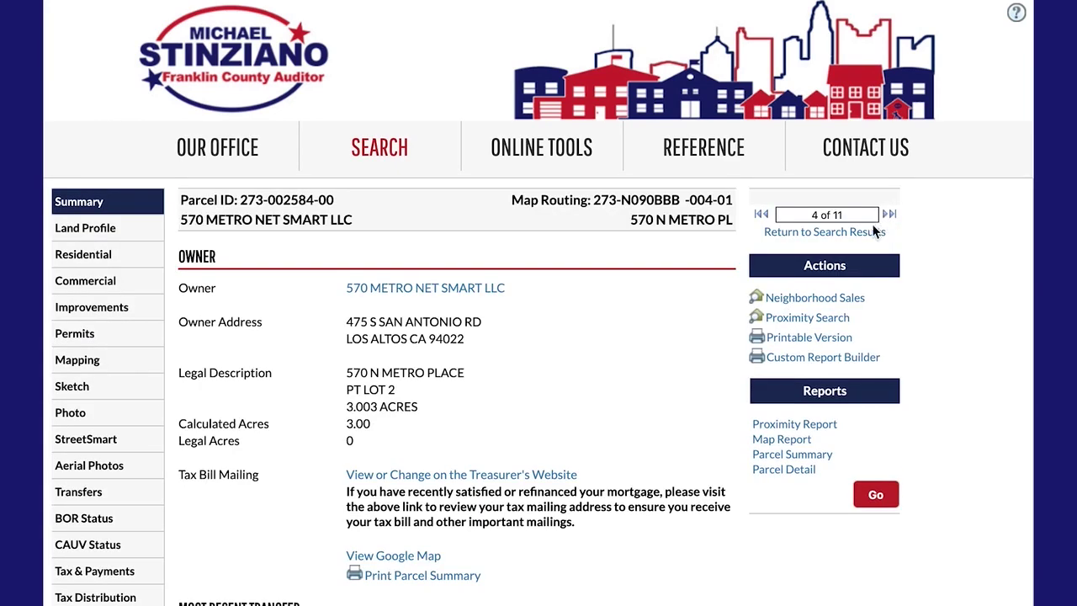
pyautogui.click(861, 235)
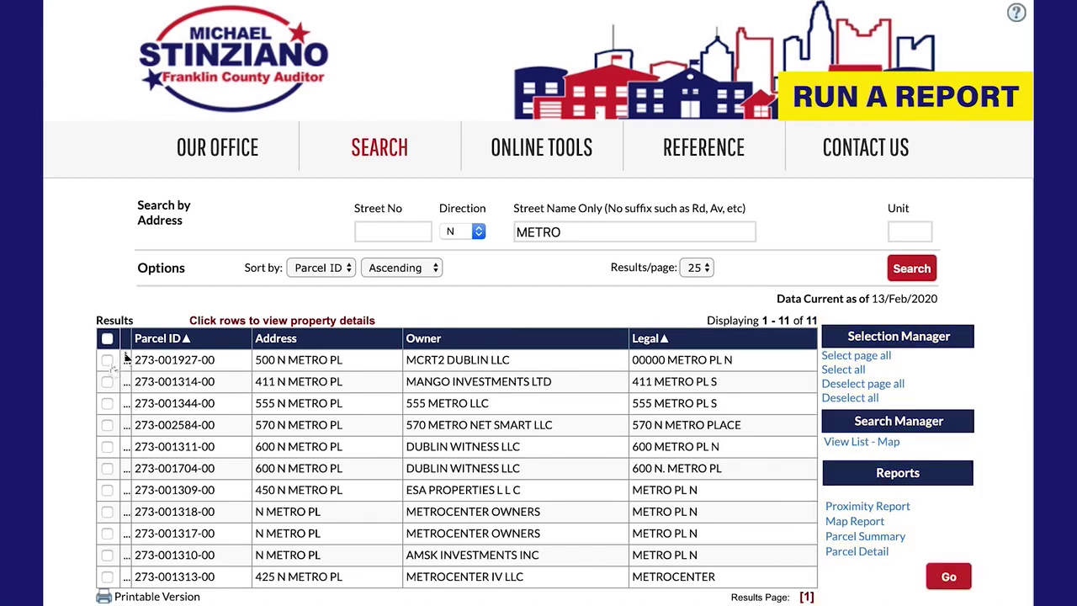
# Step: Tick five parcels, then try Select all and Deselect all, reselecting all 11
pyautogui.click(107, 360)
pyautogui.click(107, 382)
pyautogui.click(107, 404)
pyautogui.click(107, 425)
pyautogui.click(107, 447)
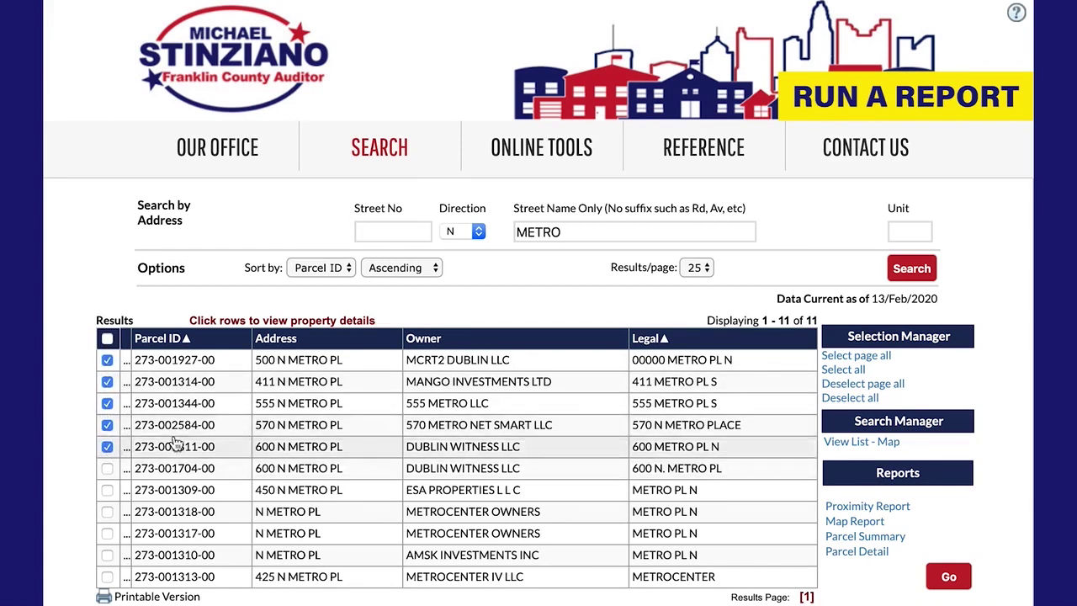
pyautogui.click(857, 369)
pyautogui.click(859, 398)
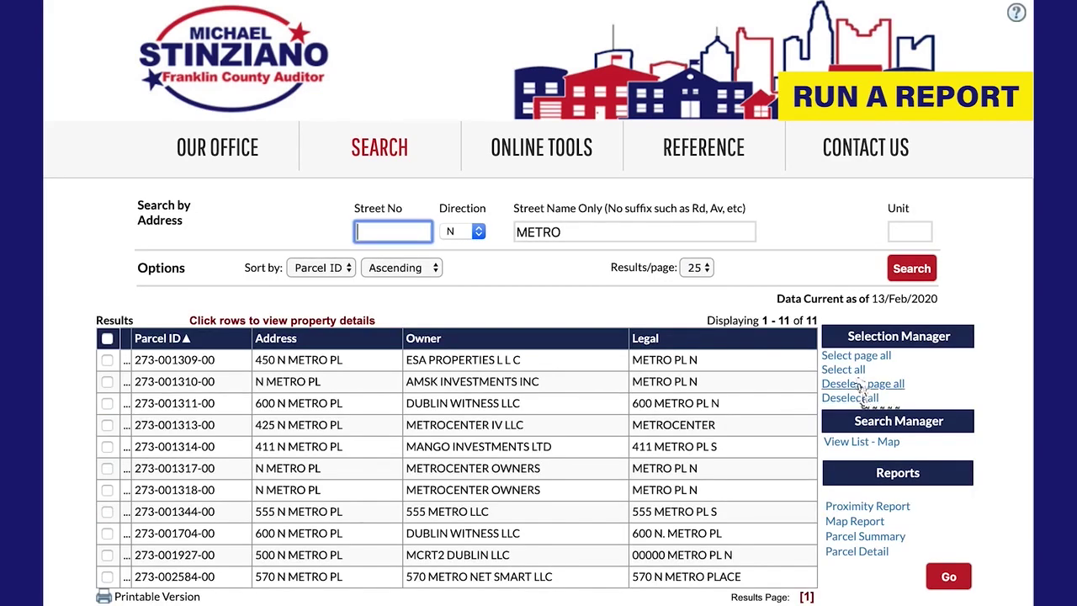
pyautogui.click(857, 369)
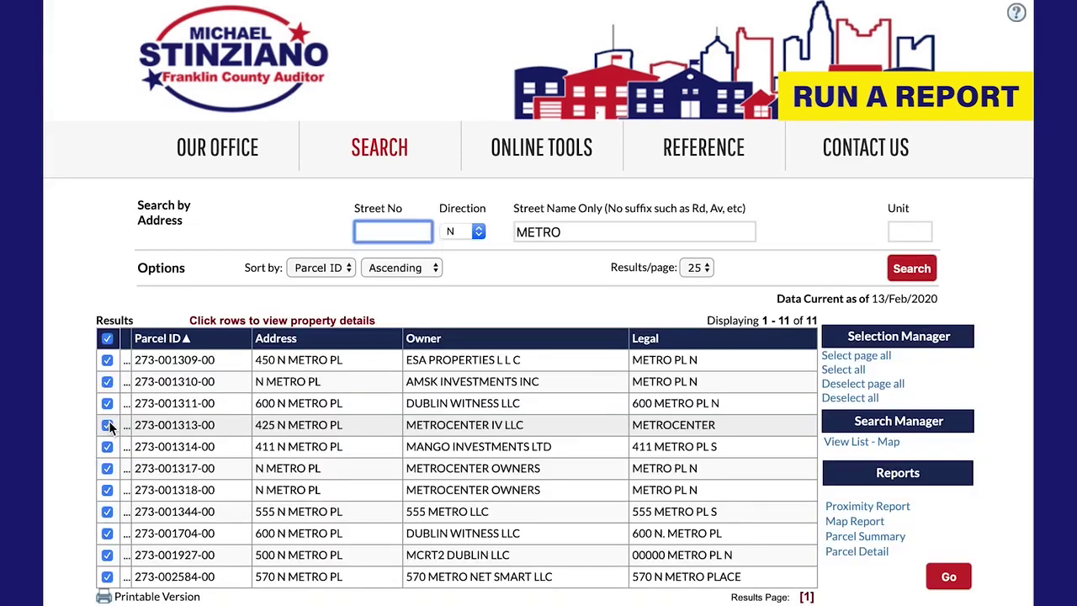
# Step: Uncheck four parcels so seven N METRO parcels remain selected
pyautogui.click(107, 425)
pyautogui.click(106, 381)
pyautogui.click(106, 468)
pyautogui.click(107, 512)
pyautogui.click(107, 555)
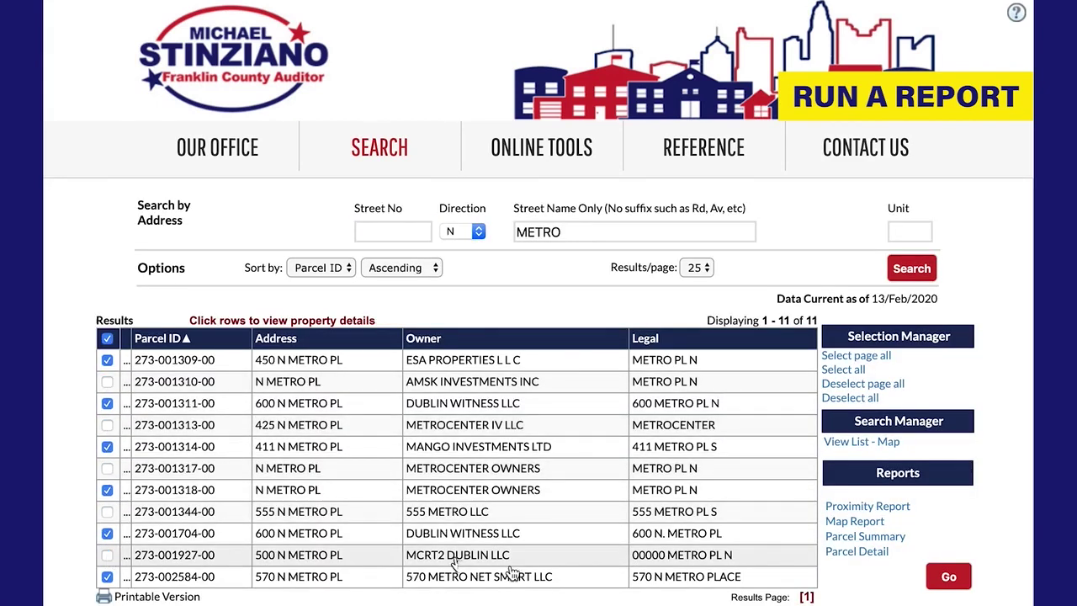
pyautogui.click(106, 555)
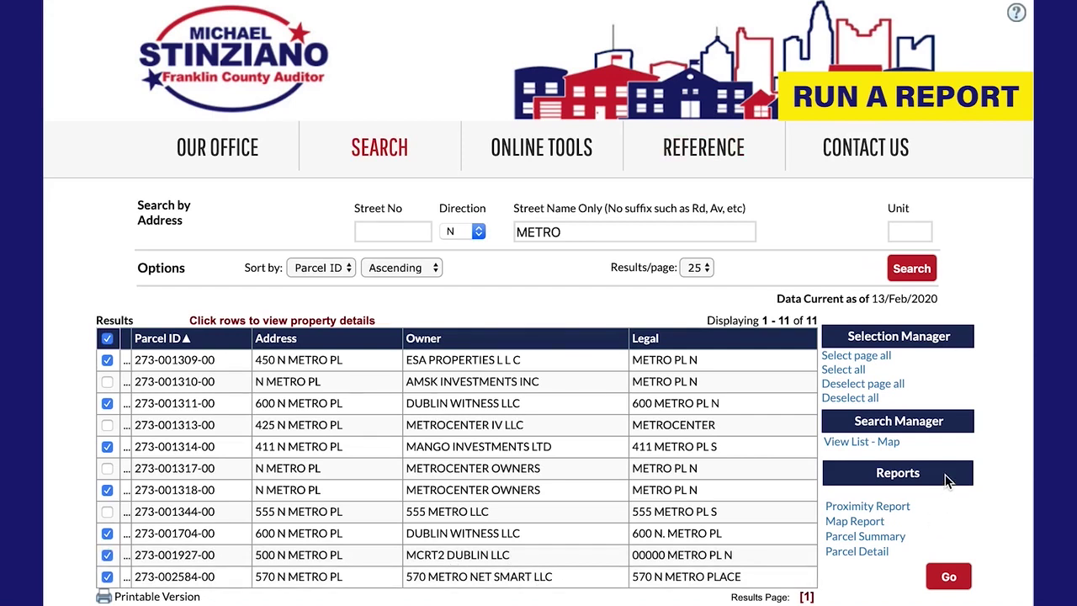
# Step: Generate a Proximity Report for the seven parcels, then deselect all
pyautogui.click(892, 505)
pyautogui.click(948, 577)
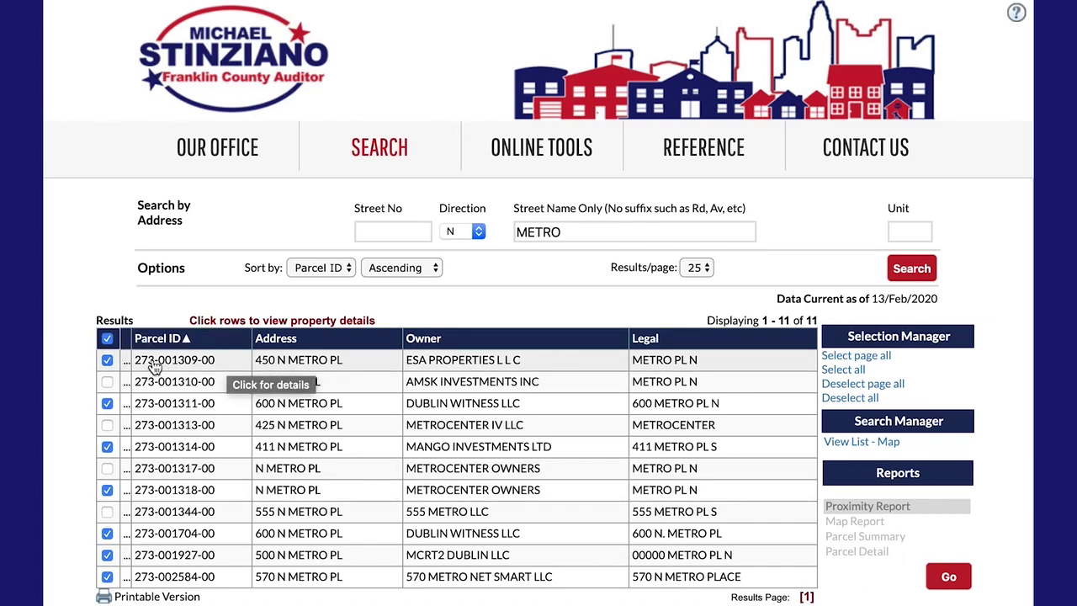
pyautogui.click(833, 399)
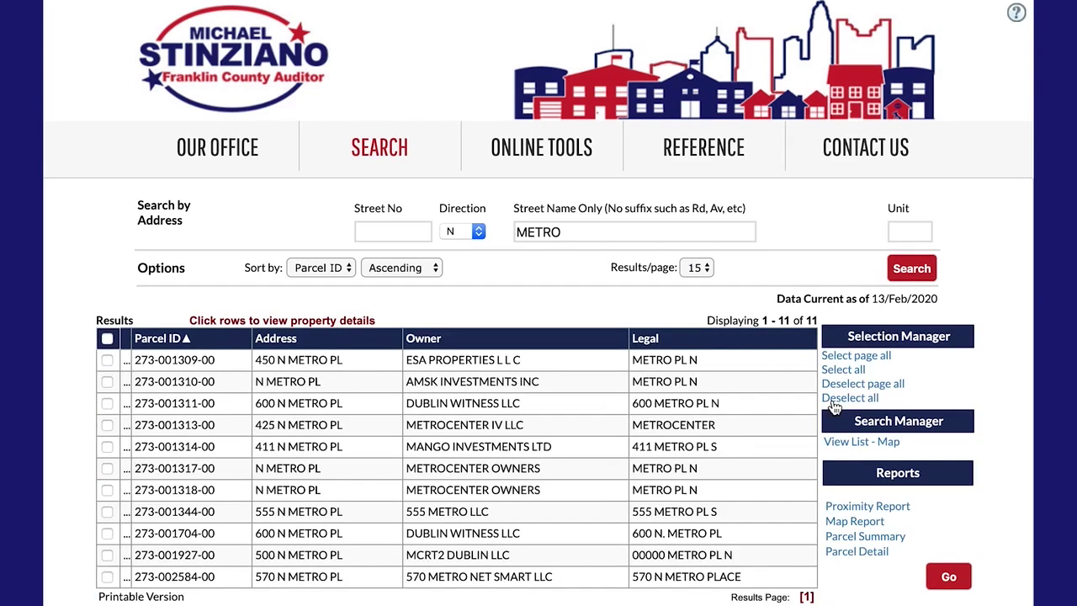
pyautogui.click(236, 369)
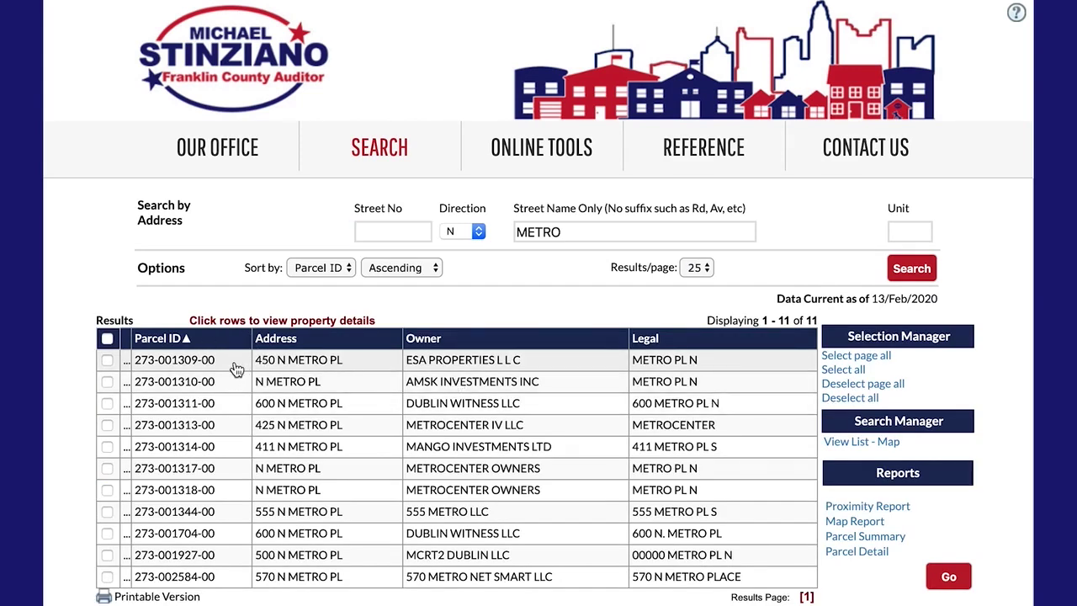
pyautogui.scroll(-5, 332, 509)
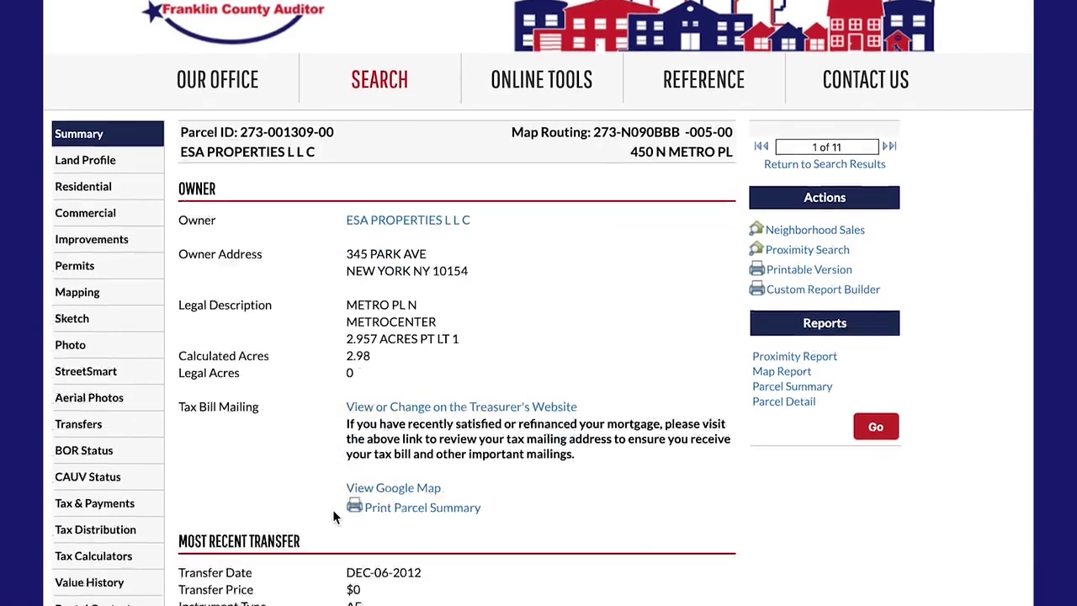
pyautogui.scroll(5, 335, 512)
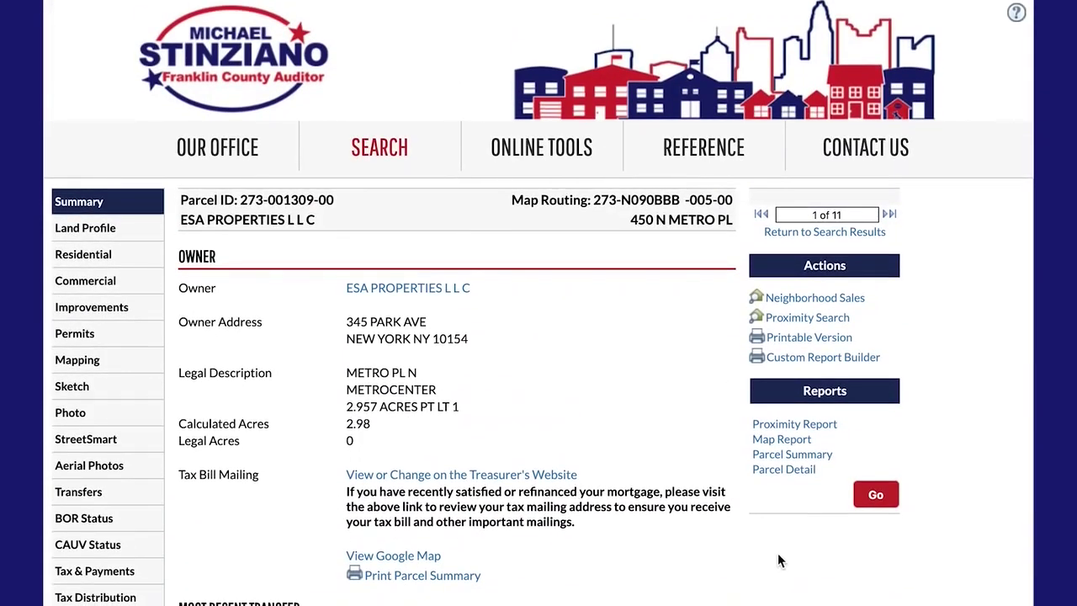
pyautogui.click(791, 444)
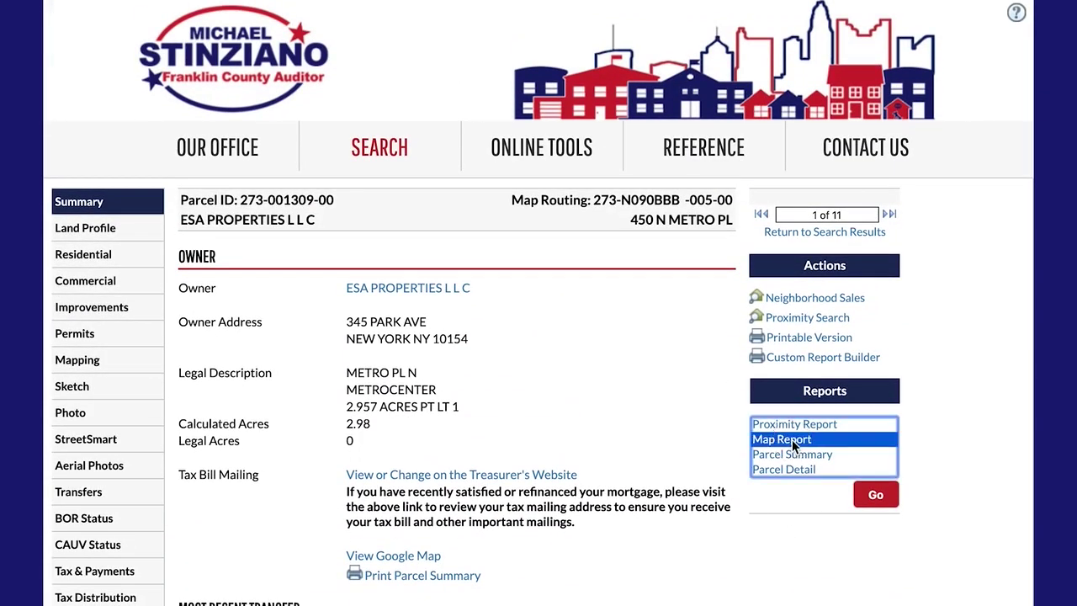
pyautogui.click(878, 495)
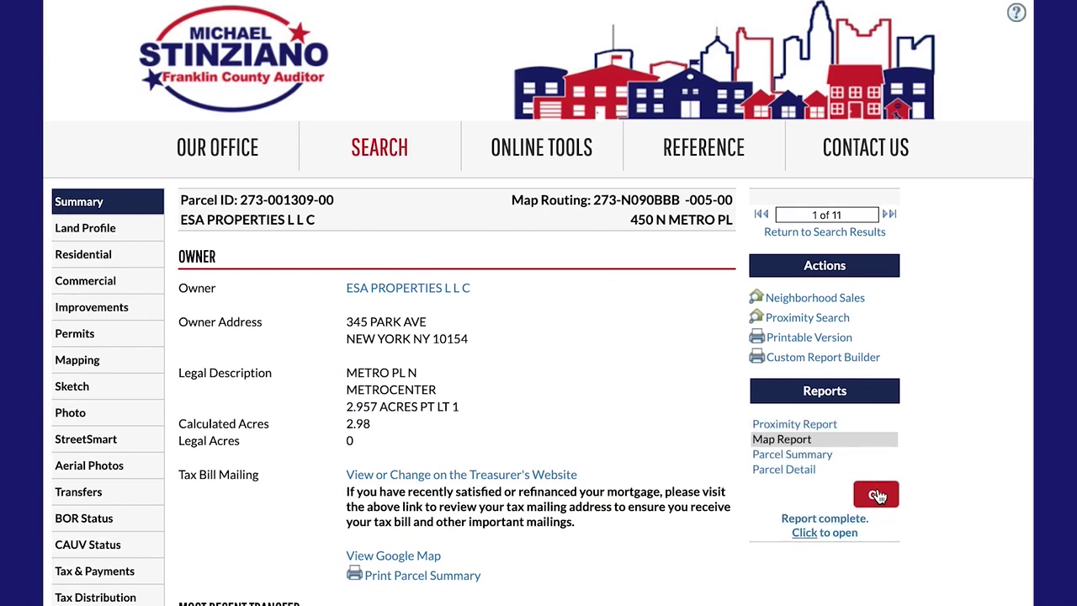
pyautogui.scroll(-5, 539, 303)
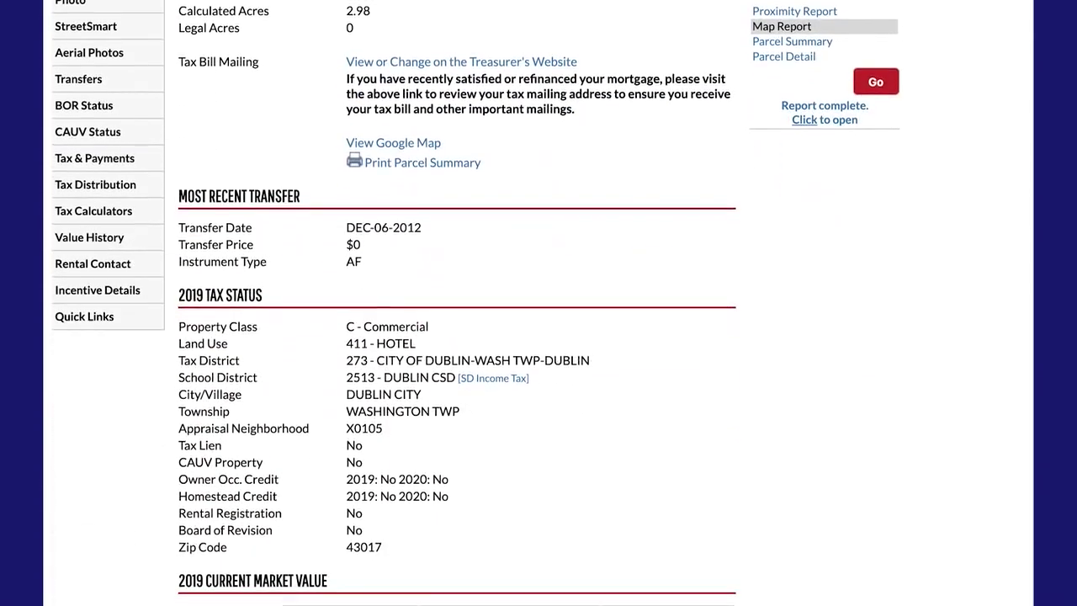
pyautogui.scroll(5, 538, 303)
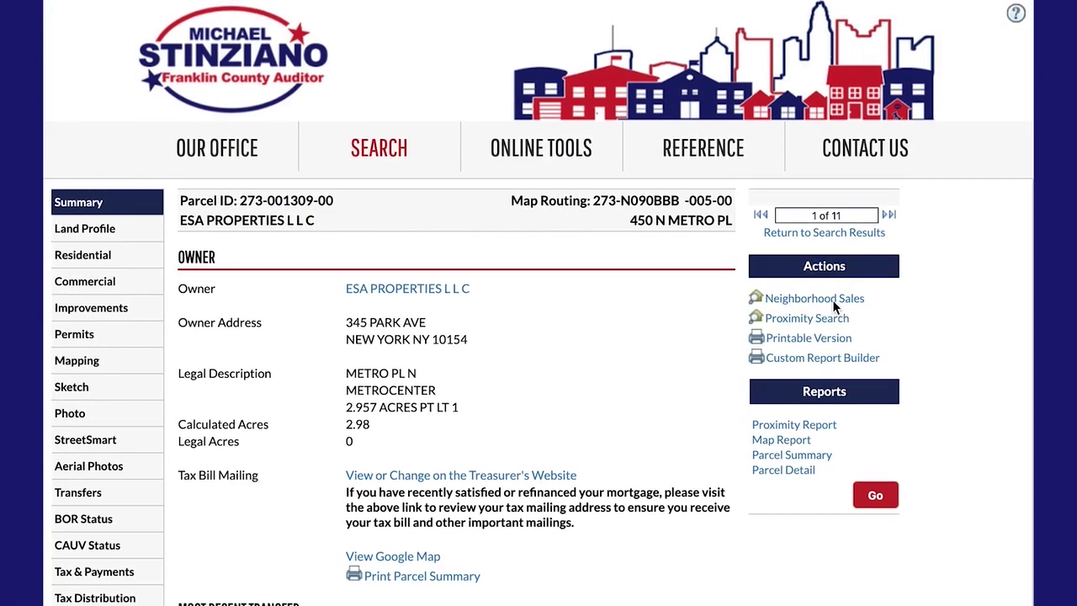
# Step: Try Neighborhood Sales, Proximity Search and Printable Version, cancelling the print dialog
pyautogui.click(815, 298)
pyautogui.click(839, 328)
pyautogui.click(825, 345)
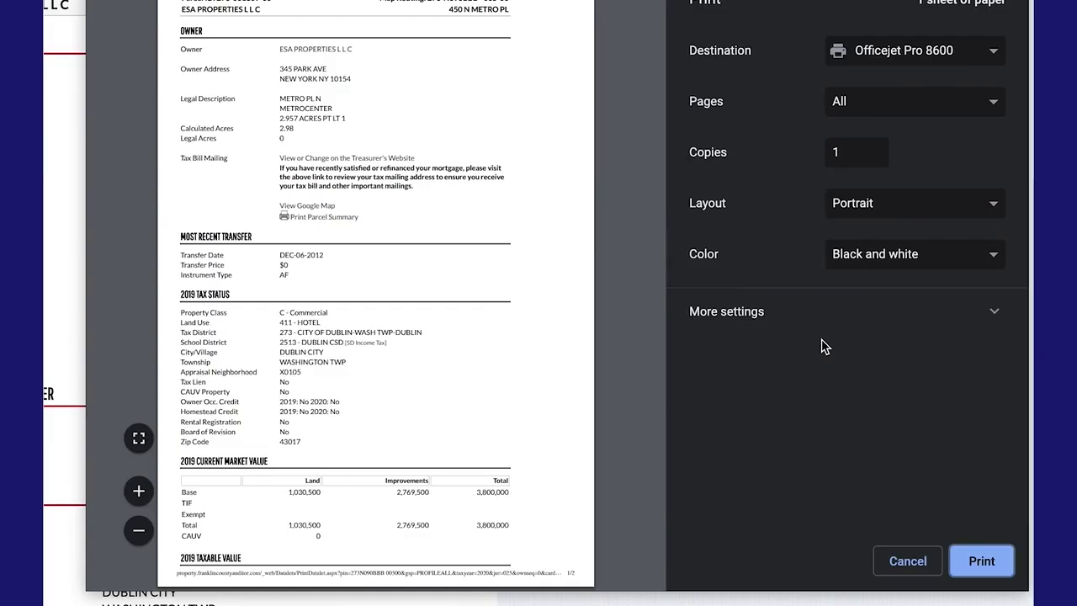
pyautogui.click(909, 560)
# Step: Build a Custom Report excluding the Commercial, Transfers and Rental Contact sections
pyautogui.click(822, 358)
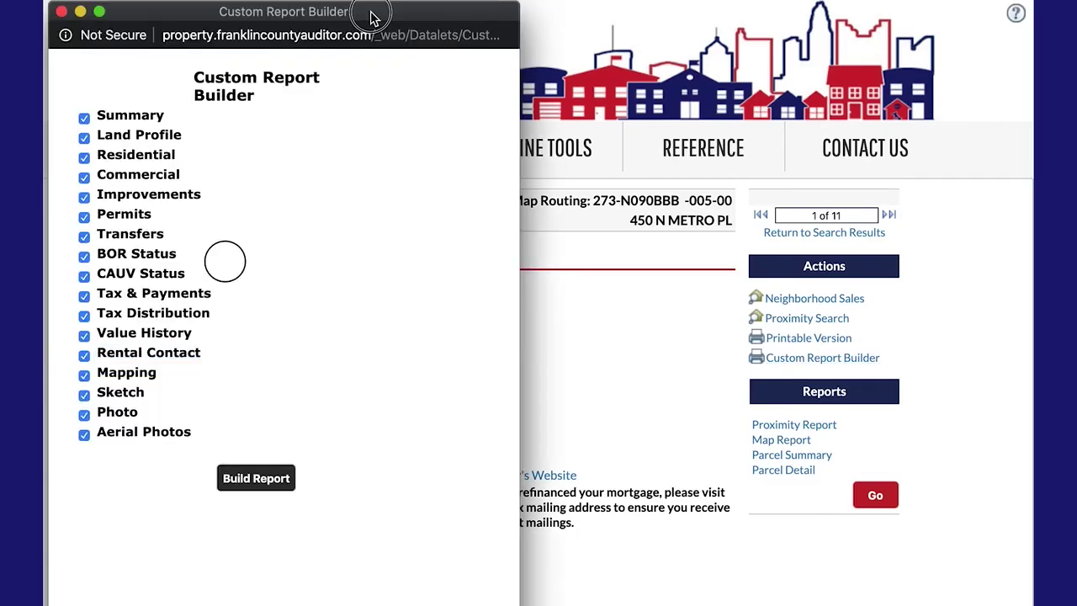
pyautogui.click(84, 177)
pyautogui.click(85, 237)
pyautogui.click(84, 355)
pyautogui.click(255, 478)
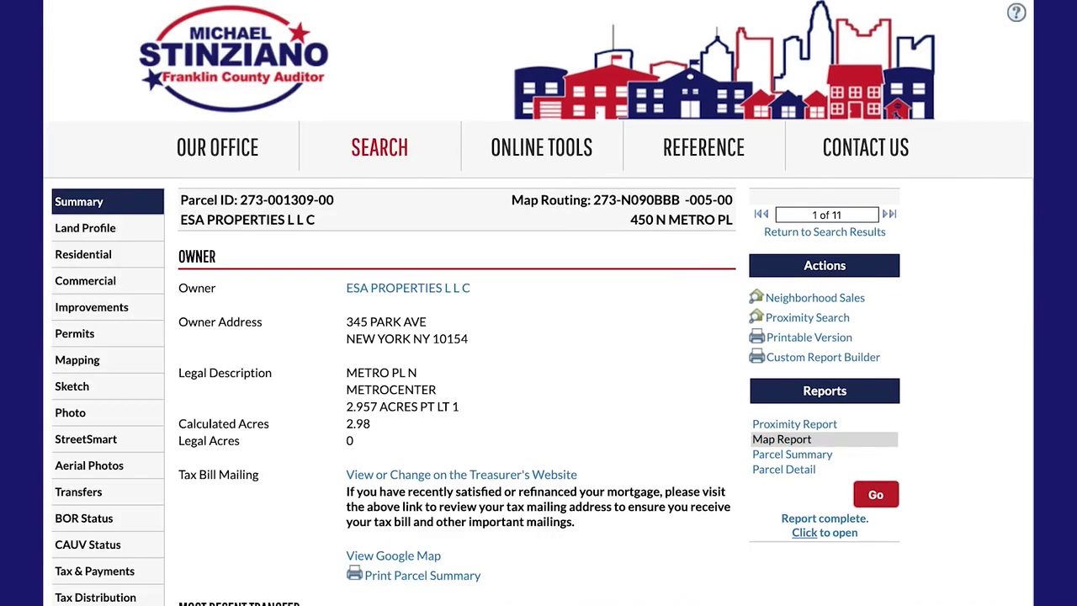